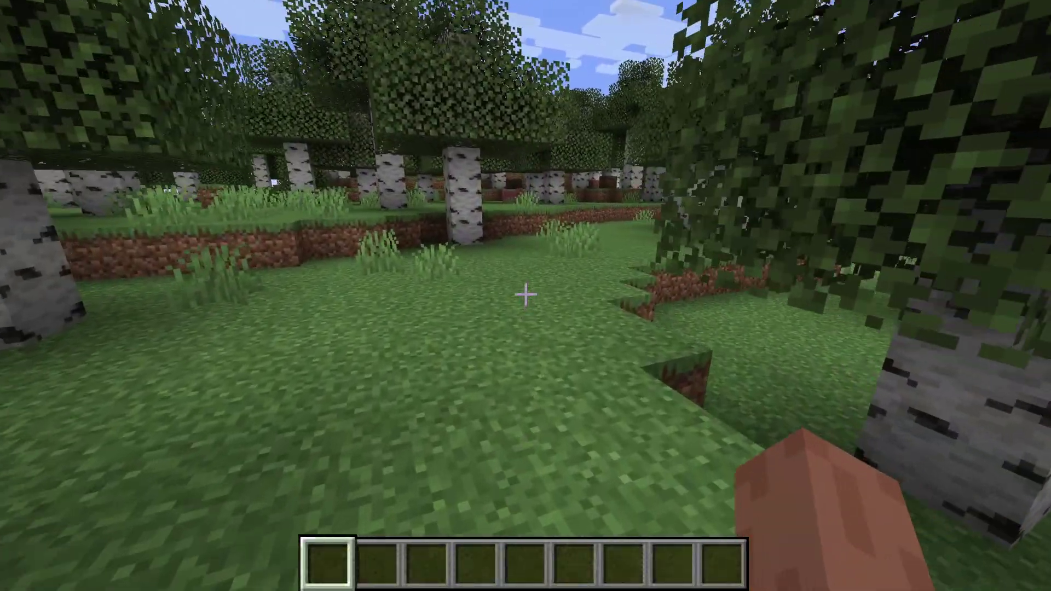
Check the creative inventory's building blocks in the Minecraft world, and save and quit the world to the title
{"action": "key", "text": "e"}
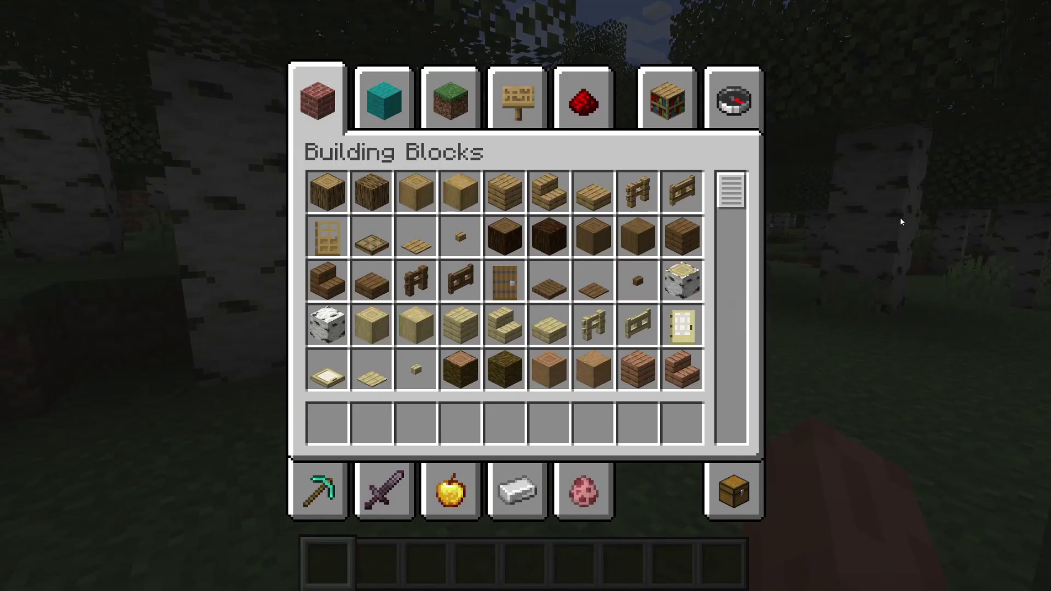
{"action": "key", "text": "e"}
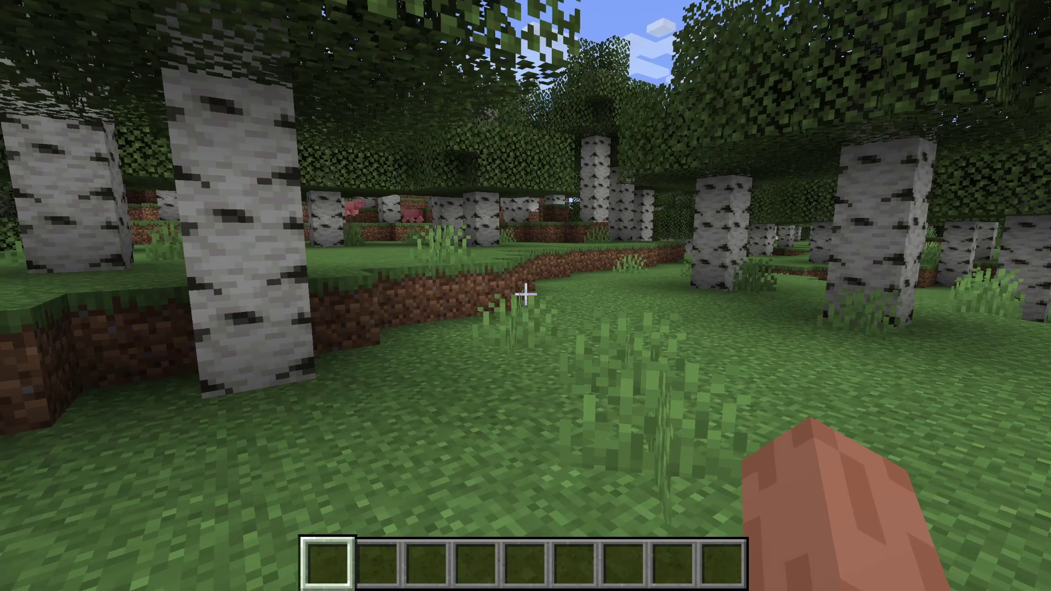
{"action": "key", "text": "Escape"}
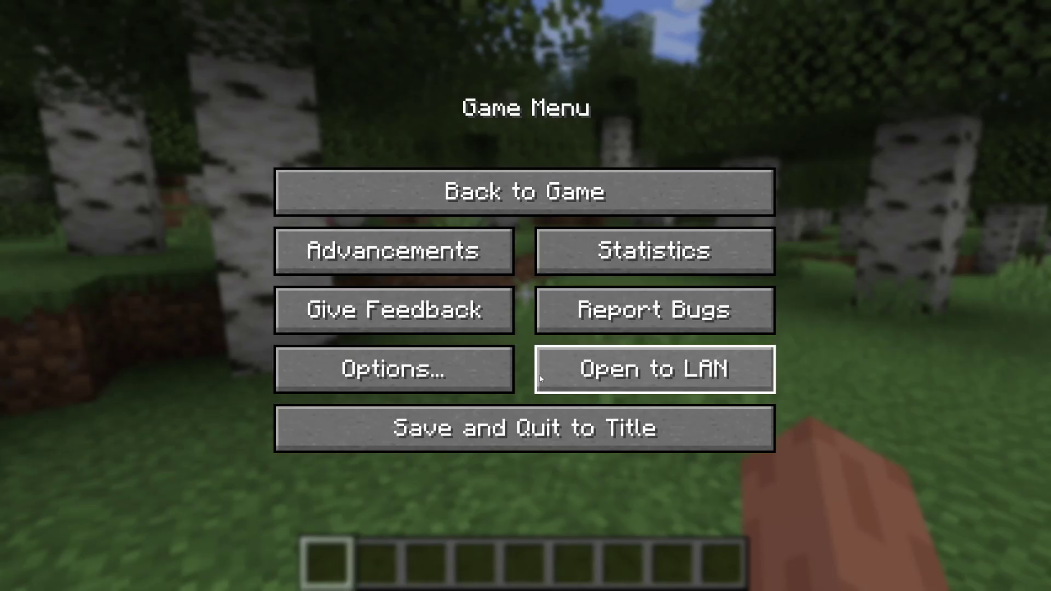
{"action": "left_click", "coordinate": [542, 418]}
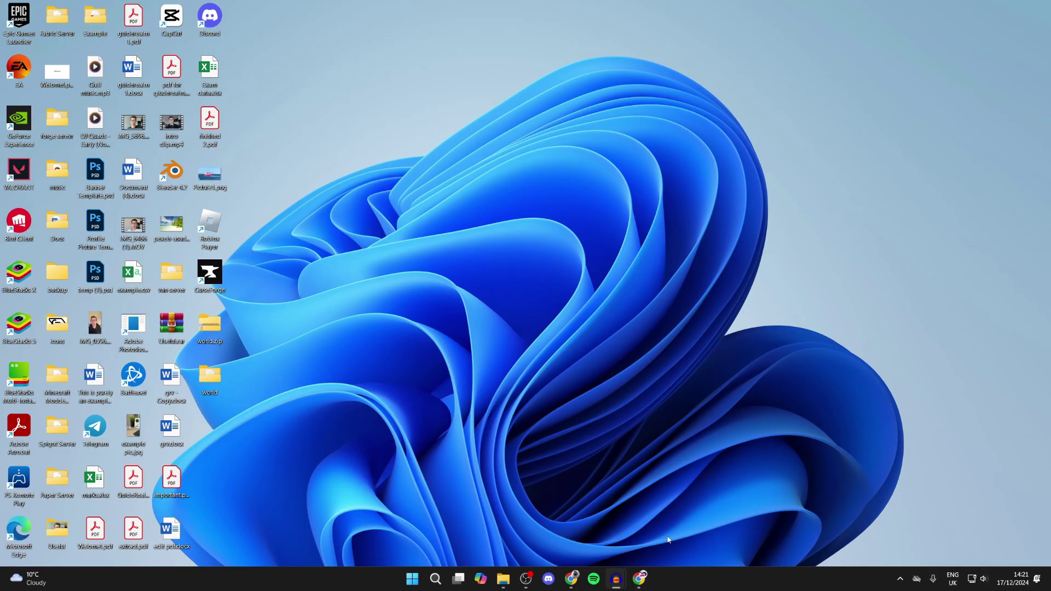
Switch to Chrome, search Google for "just enough items minecraft" and open the CurseForge page of the Just Enough Items (JEI) mod
{"action": "left_click", "coordinate": [639, 578]}
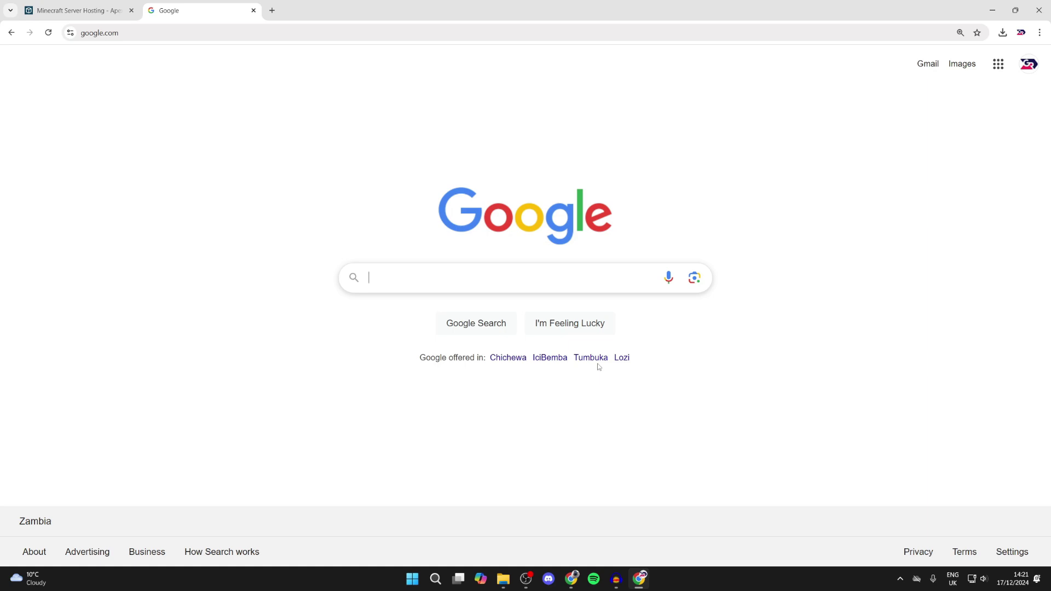
{"action": "type", "text": "just enough"}
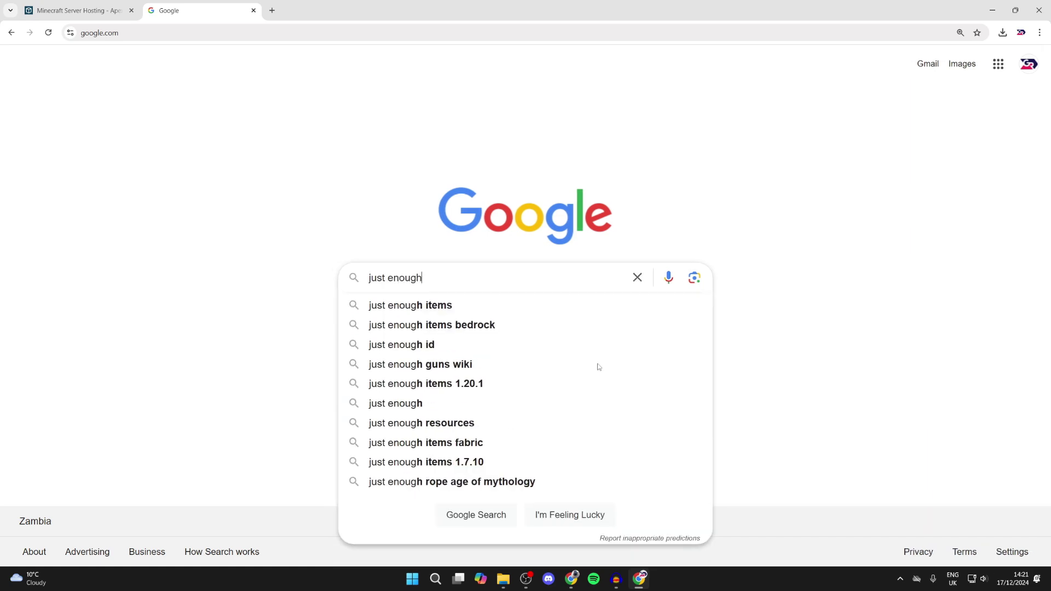
{"action": "type", "text": " items minecraft"}
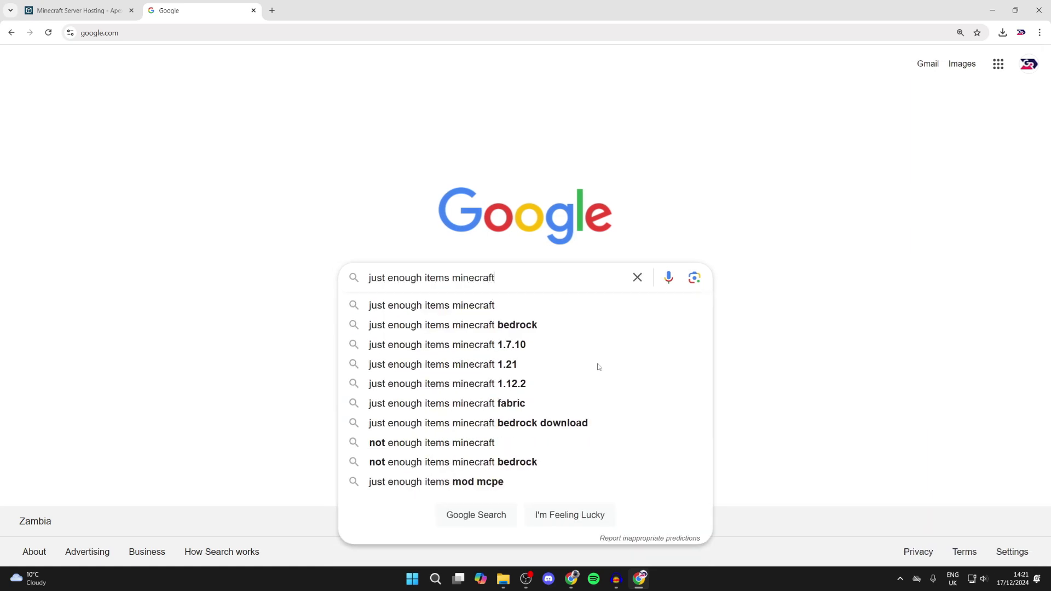
{"action": "key", "text": "Return"}
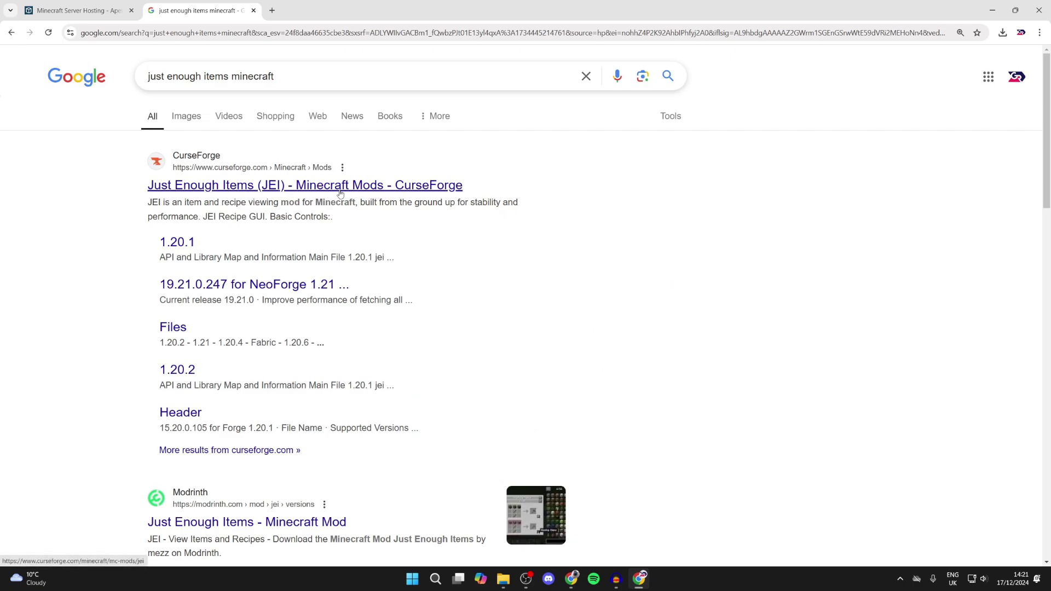
{"action": "left_click", "coordinate": [340, 193]}
{"action": "scroll", "coordinate": [303, 290], "scroll_direction": "down", "scroll_amount": 8}
{"action": "scroll", "coordinate": [306, 290], "scroll_direction": "down", "scroll_amount": 6}
{"action": "scroll", "coordinate": [323, 301], "scroll_direction": "up", "scroll_amount": 12}
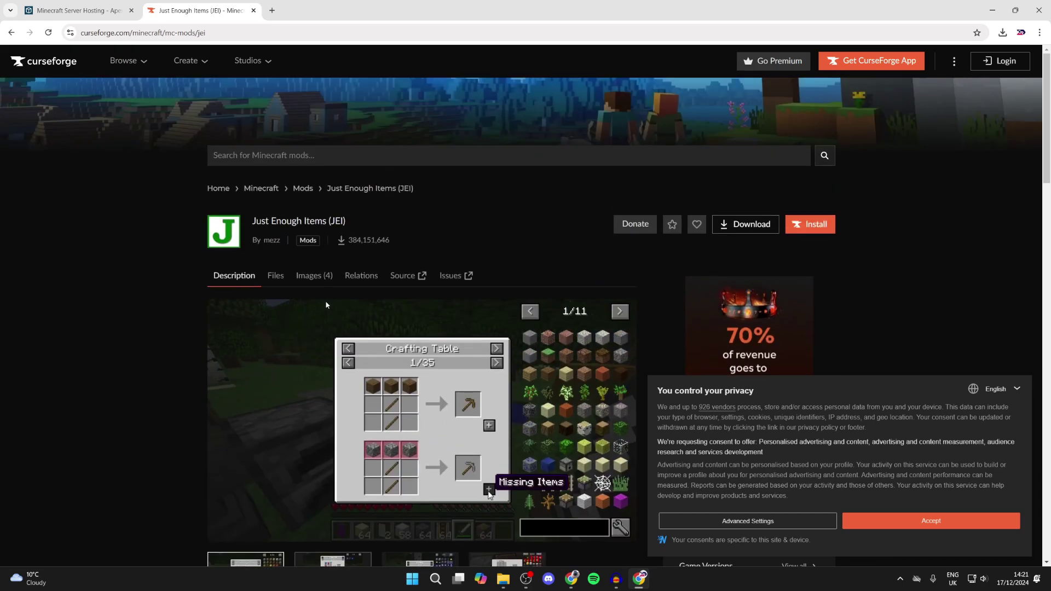
Download the "19.21.0.247 for Forge 1.21.1" file from the JEI mod's file list
{"action": "left_click", "coordinate": [274, 278]}
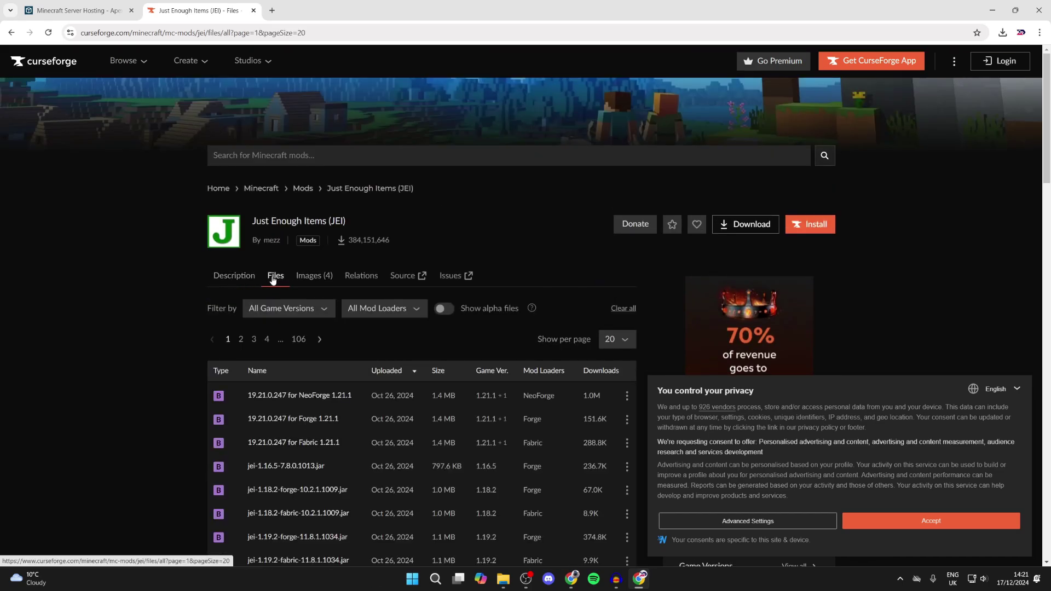
{"action": "scroll", "coordinate": [272, 280], "scroll_direction": "down", "scroll_amount": 2}
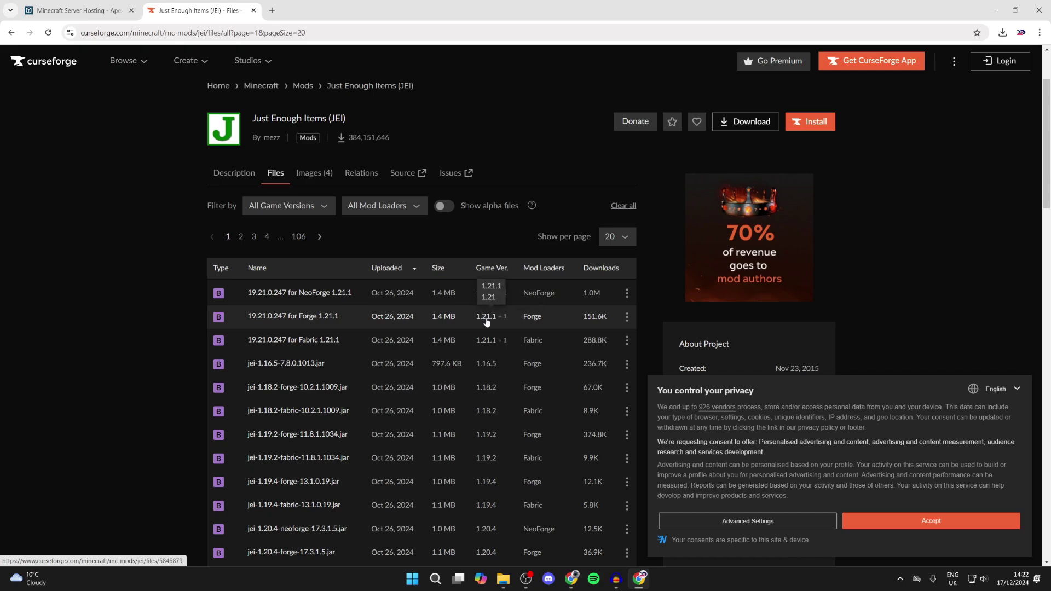
{"action": "left_click", "coordinate": [627, 321]}
{"action": "left_click", "coordinate": [647, 363]}
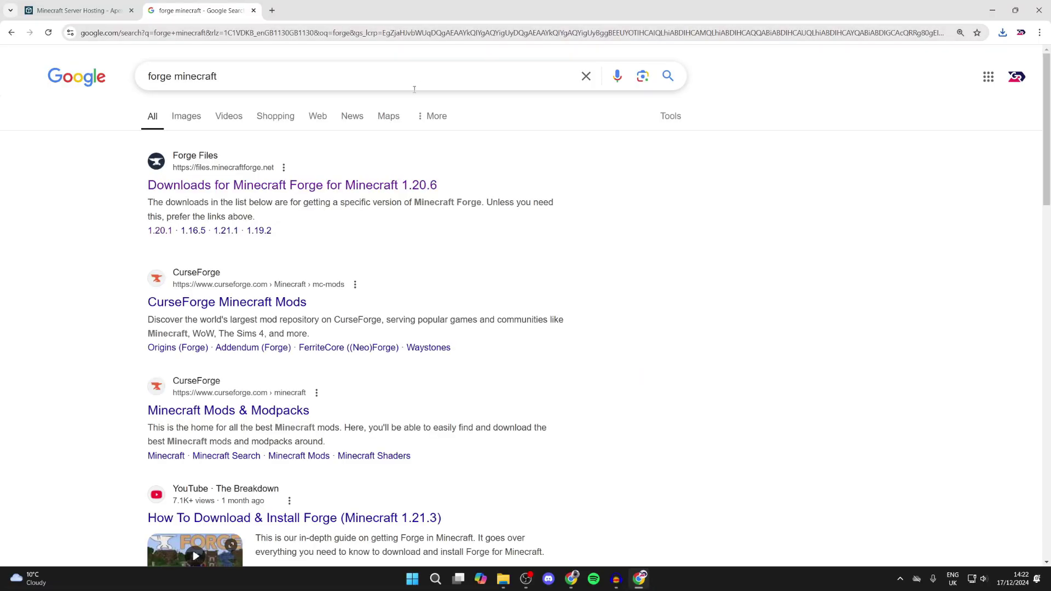
Open the Forge Files site from the "forge minecraft" results, download the 1.21.1 installer past the advertisement page, and close the site
{"action": "left_click", "coordinate": [241, 186]}
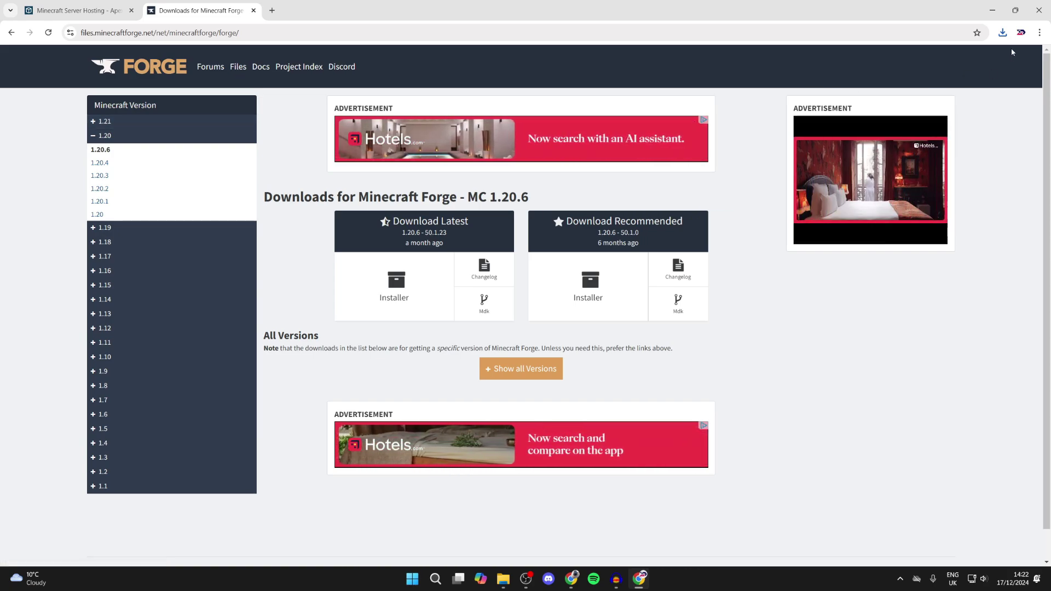
{"action": "left_click", "coordinate": [1002, 33]}
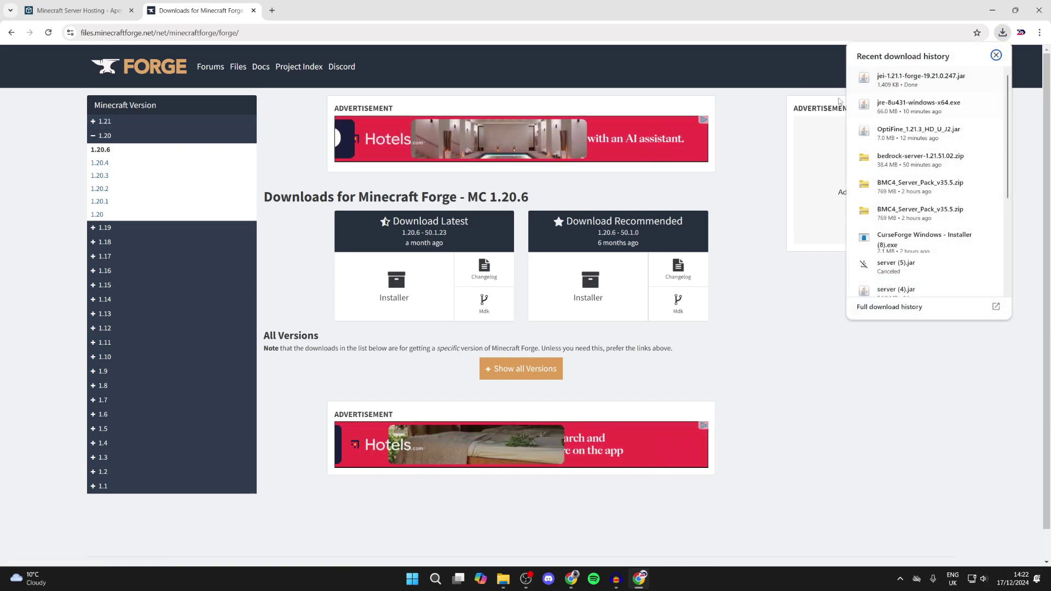
{"action": "left_click", "coordinate": [121, 127]}
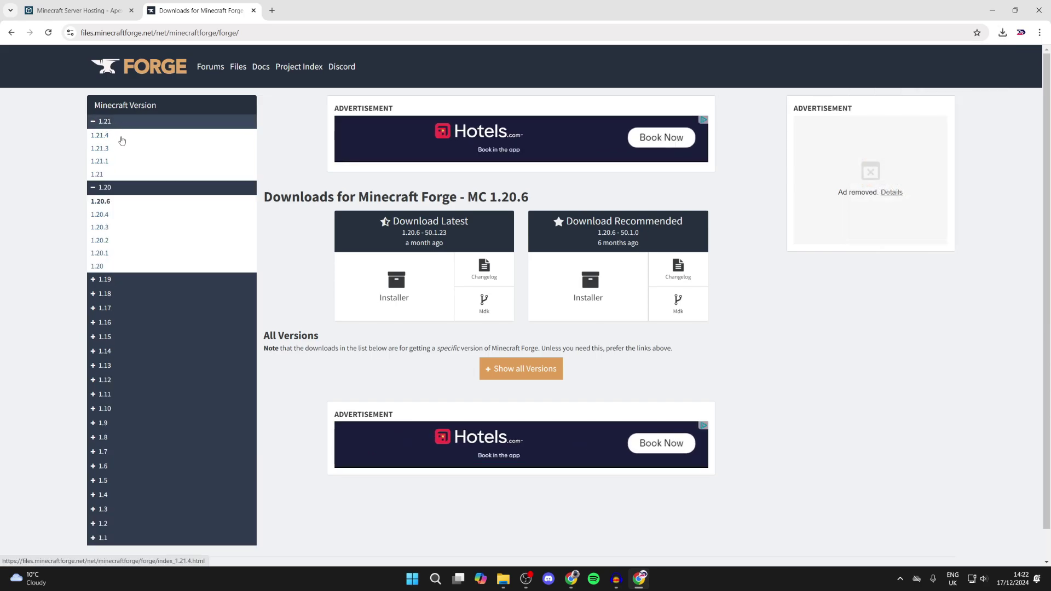
{"action": "left_click", "coordinate": [100, 161]}
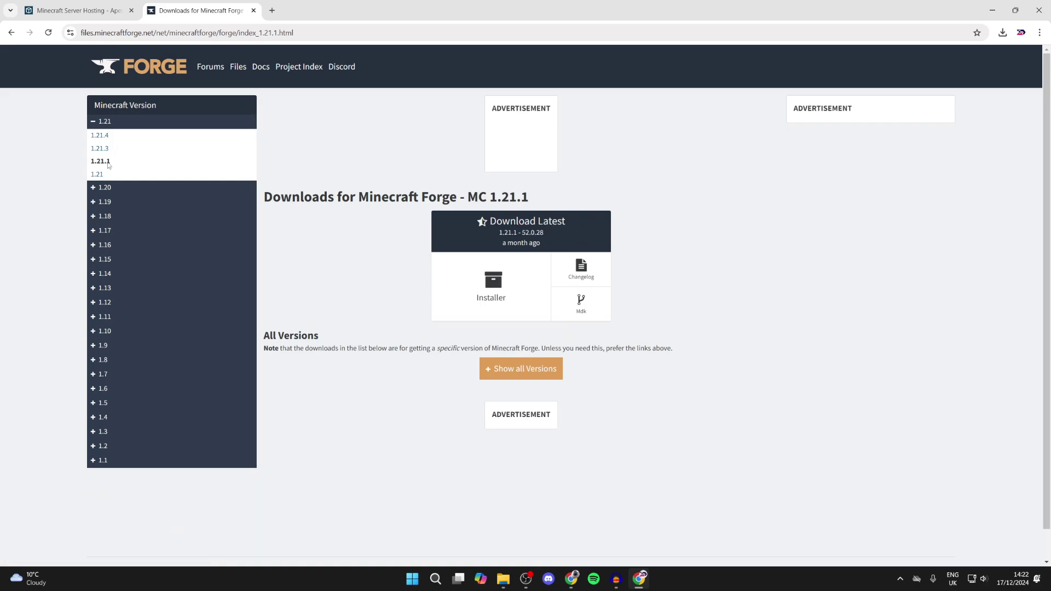
{"action": "left_click", "coordinate": [520, 283]}
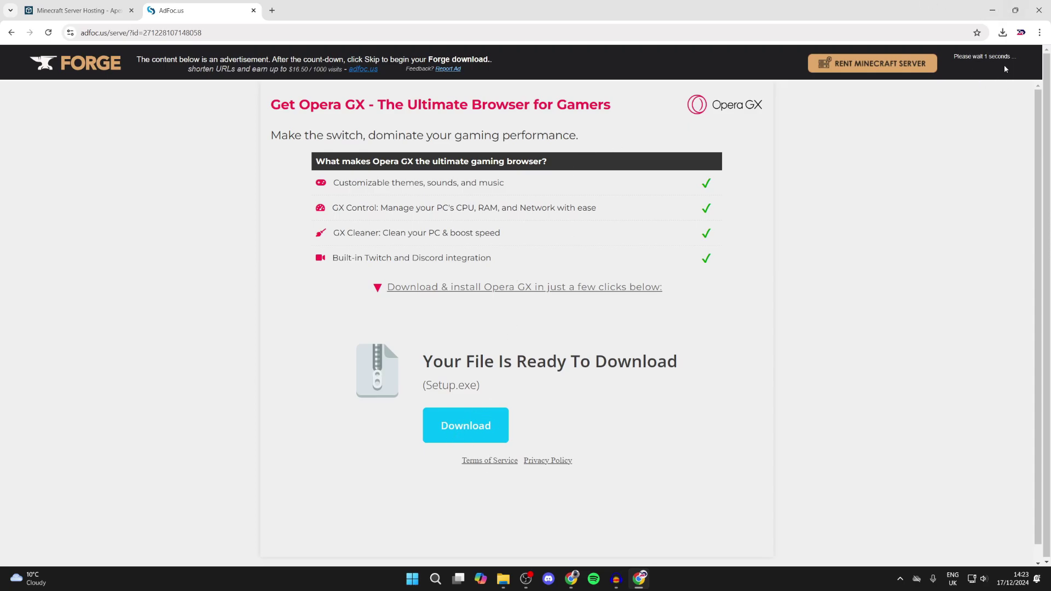
{"action": "left_click", "coordinate": [989, 66]}
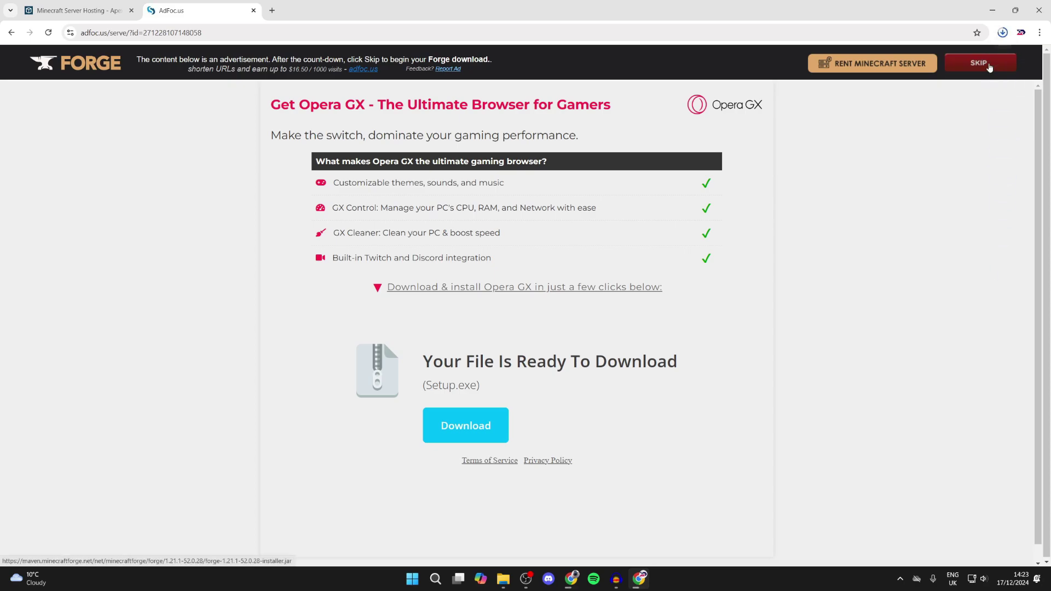
{"action": "key", "text": "ctrl+w"}
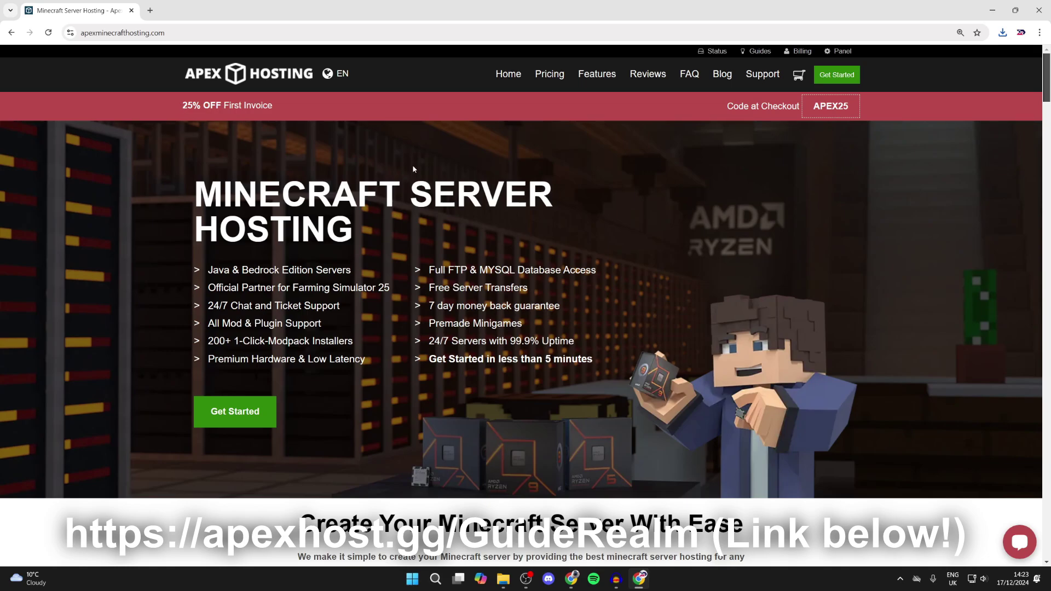
Look through the feature overview on the Apex Hosting home page, including One Click Modpacks
{"action": "scroll", "coordinate": [412, 167], "scroll_direction": "down", "scroll_amount": 4}
{"action": "scroll", "coordinate": [412, 167], "scroll_direction": "down", "scroll_amount": 5}
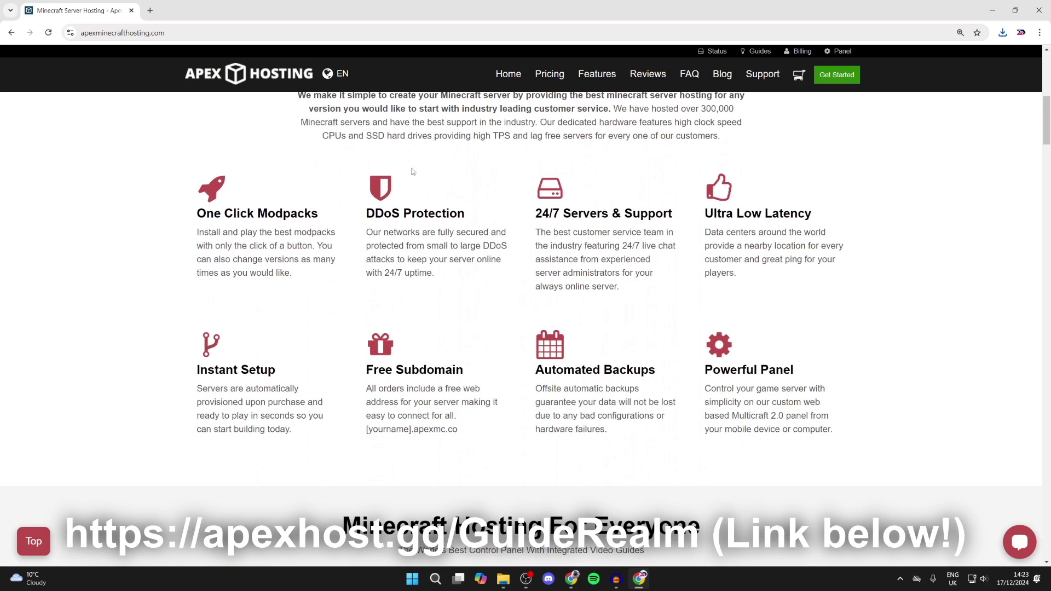
{"action": "left_click_drag", "start_coordinate": [196, 219], "coordinate": [306, 213]}
{"action": "left_click", "coordinate": [298, 200]}
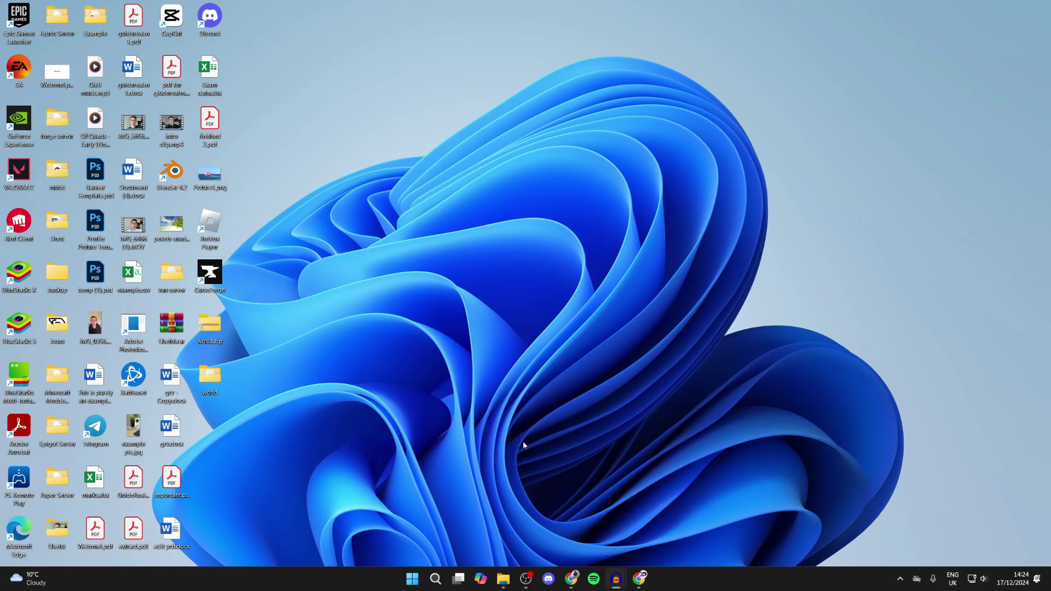
Open the Downloads folder in File Explorer and run forge-1.21.1-52.0.28-installer.jar
{"action": "right_click", "coordinate": [503, 578]}
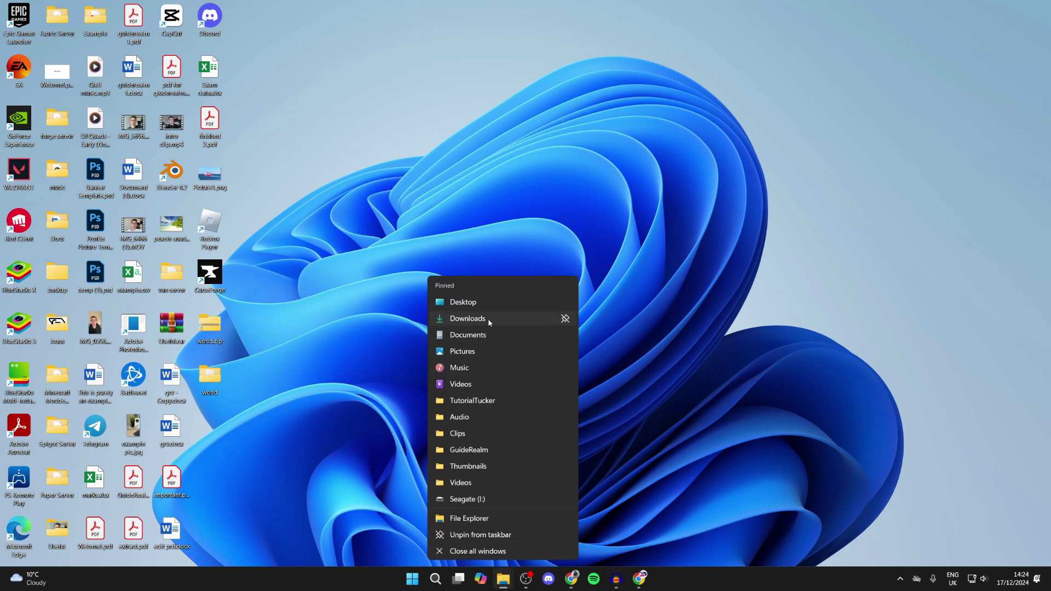
{"action": "left_click", "coordinate": [488, 318]}
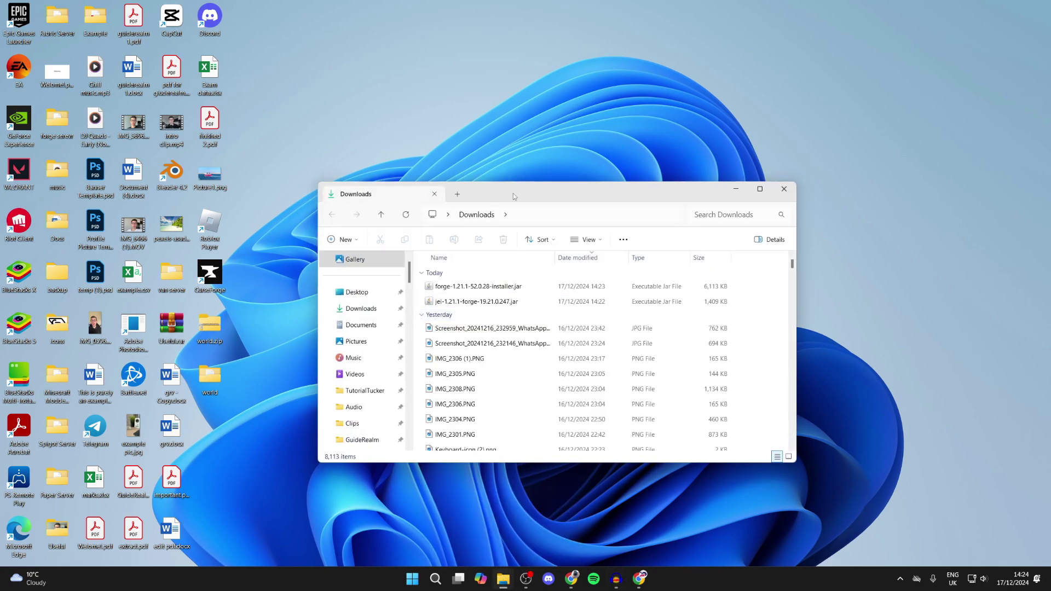
{"action": "left_click_drag", "start_coordinate": [513, 193], "coordinate": [515, 162]}
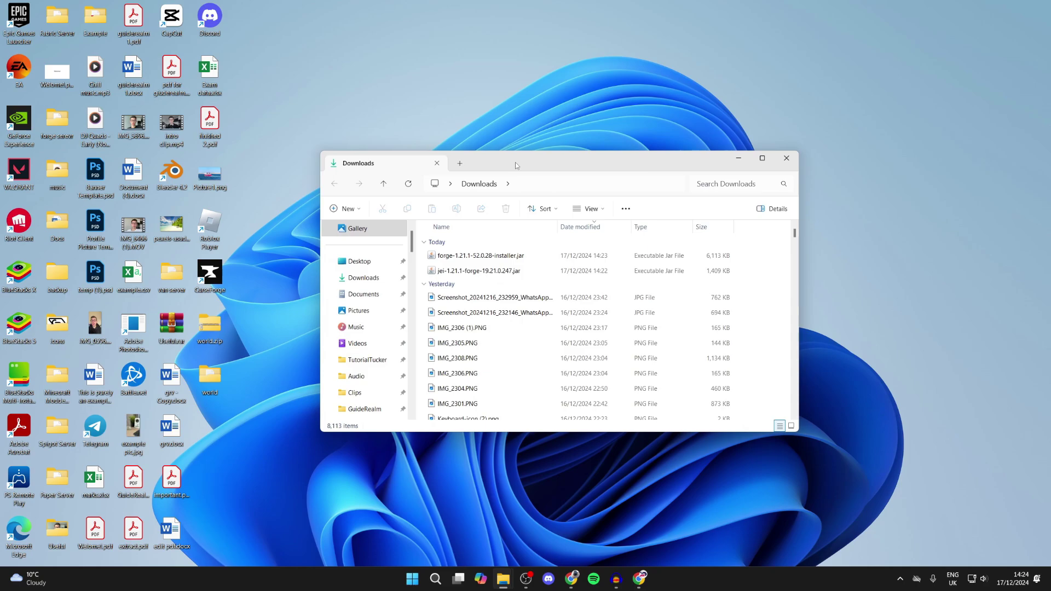
{"action": "left_click", "coordinate": [509, 256]}
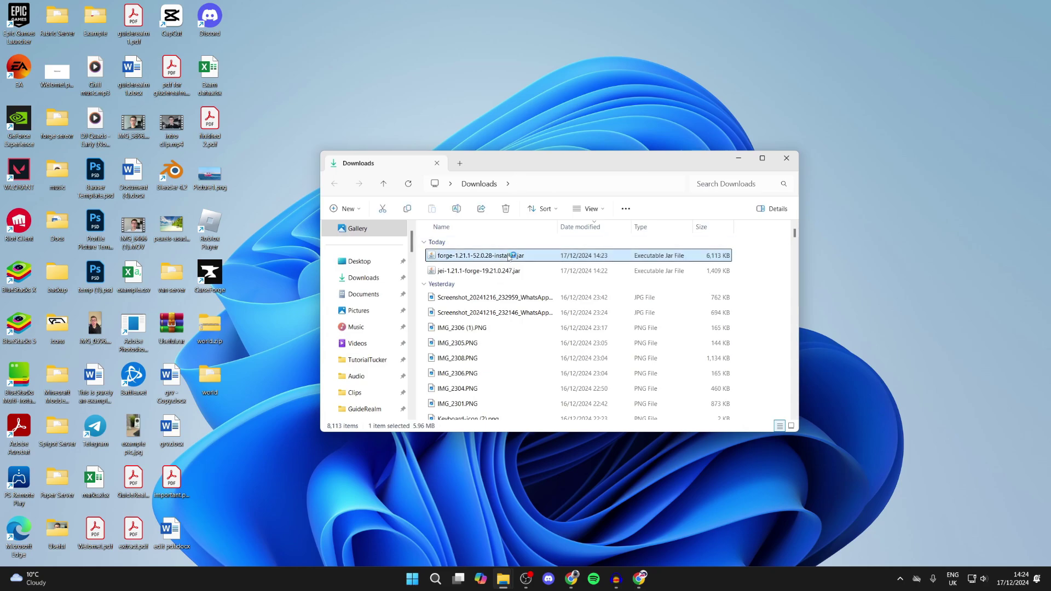
{"action": "double_click", "coordinate": [509, 256]}
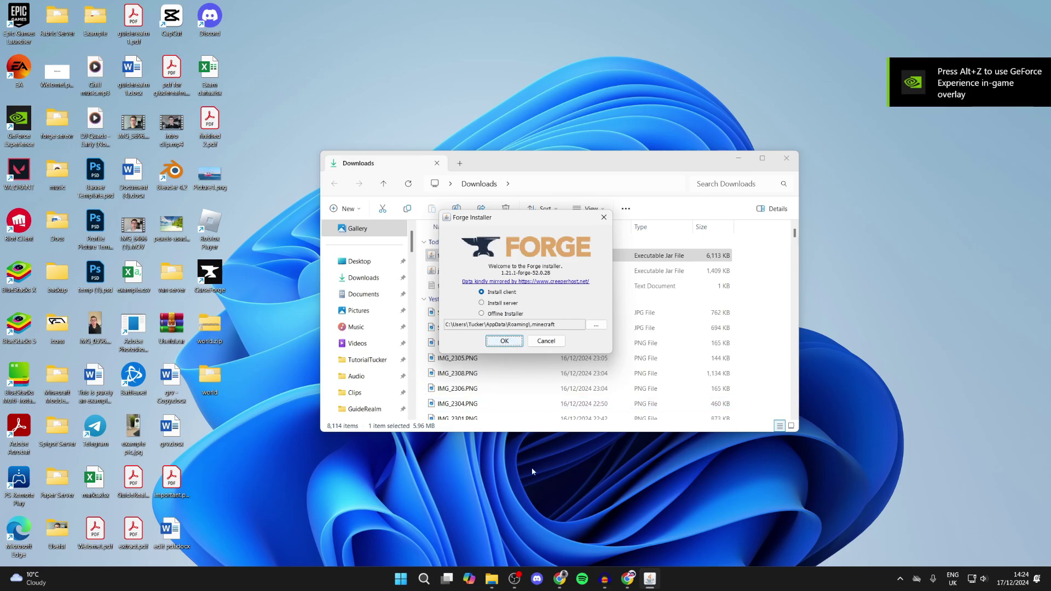
View the Java download page at java.com/en in Chrome, then minimise the browser and close the Forge installer
{"action": "left_click", "coordinate": [628, 579]}
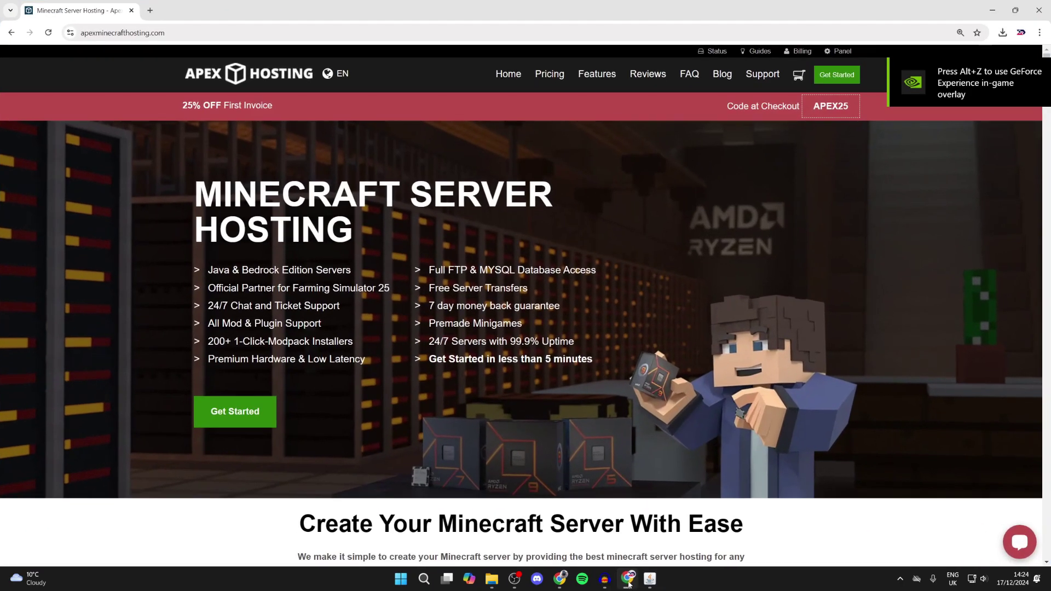
{"action": "left_click", "coordinate": [358, 32]}
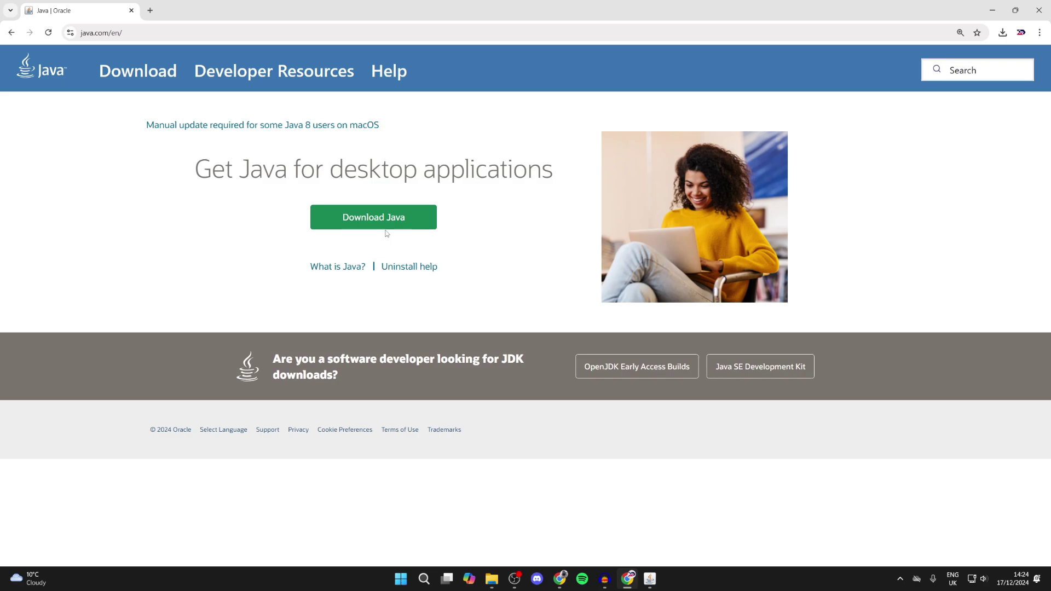
{"action": "left_click", "coordinate": [991, 10]}
{"action": "left_click", "coordinate": [604, 217]}
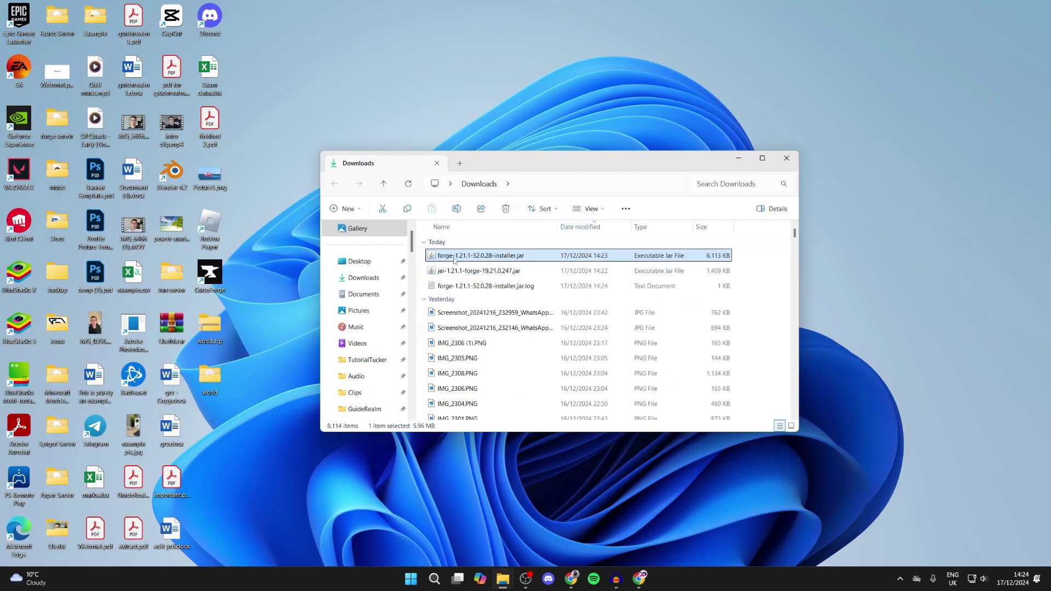
Open forge-1.21.1-52.0.28-installer.jar with Java(TM) Platform SE binary and always use it for .jar files
{"action": "right_click", "coordinate": [455, 259]}
{"action": "mouse_move", "coordinate": [548, 298]}
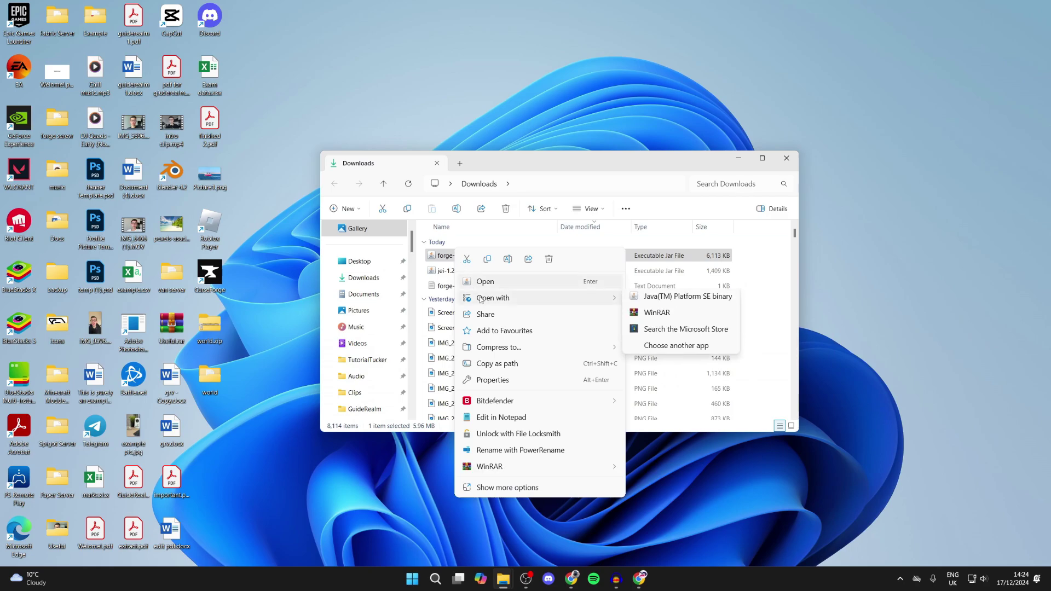
{"action": "left_click", "coordinate": [711, 349]}
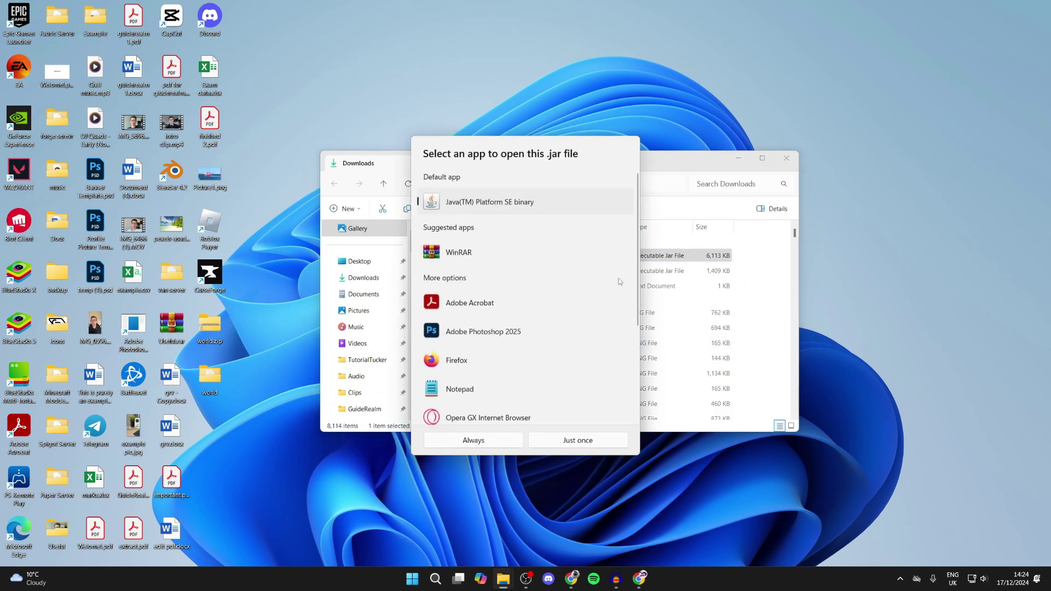
{"action": "left_click", "coordinate": [473, 441]}
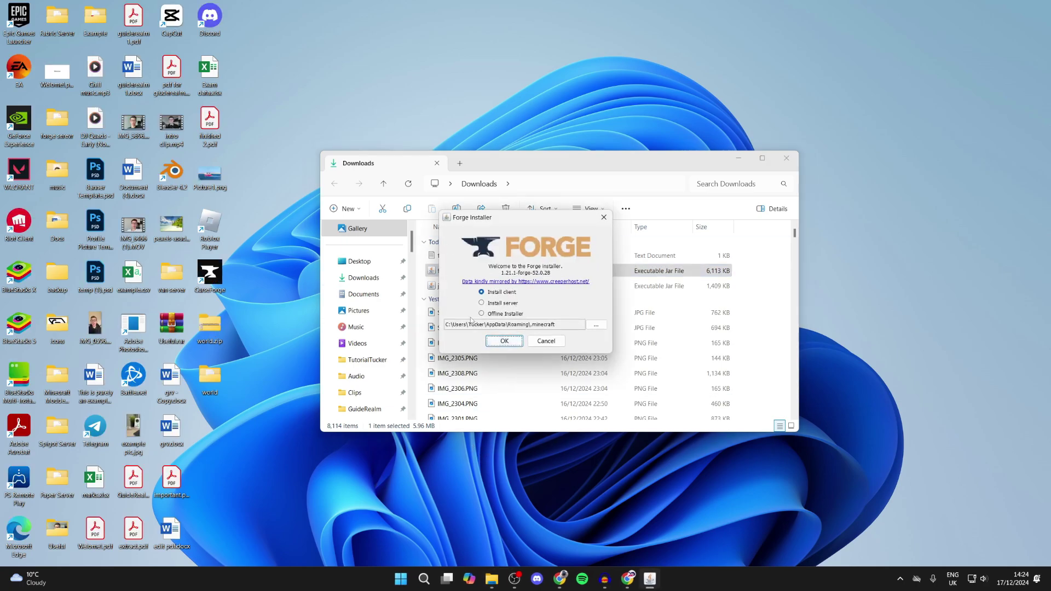
Install the Forge 1.21.1 client into the preset .minecraft folder and dismiss the completion message
{"action": "left_click", "coordinate": [486, 295]}
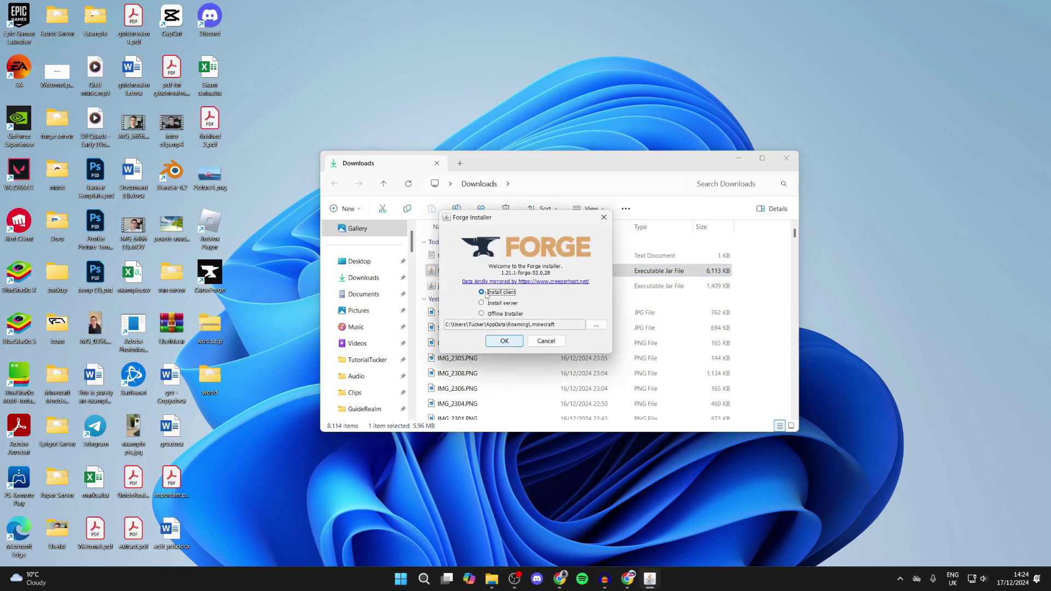
{"action": "left_click", "coordinate": [504, 341]}
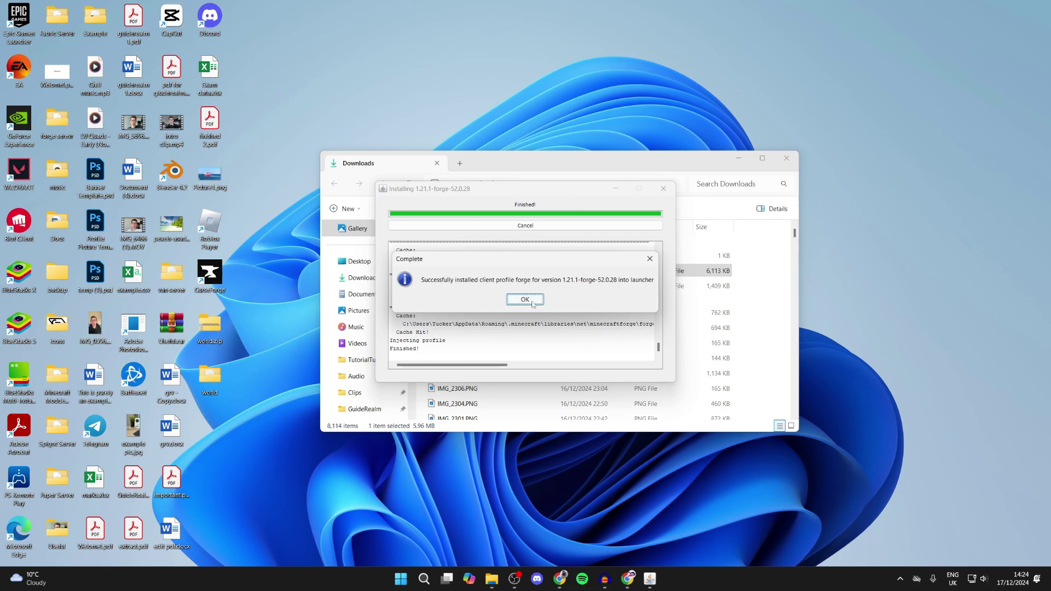
{"action": "left_click", "coordinate": [524, 301]}
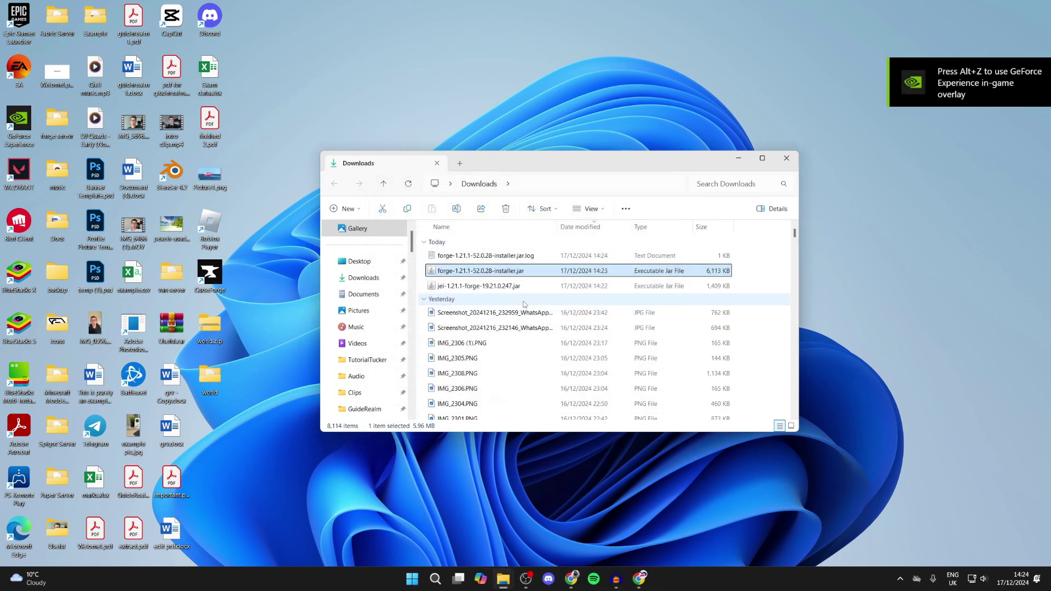
Start the Minecraft Launcher and open the game folder of the forge 1.21.1-forge-52.0.28 Java Edition installation
{"action": "left_click", "coordinate": [436, 577]}
{"action": "type", "text": "mine"}
{"action": "key", "text": "Return"}
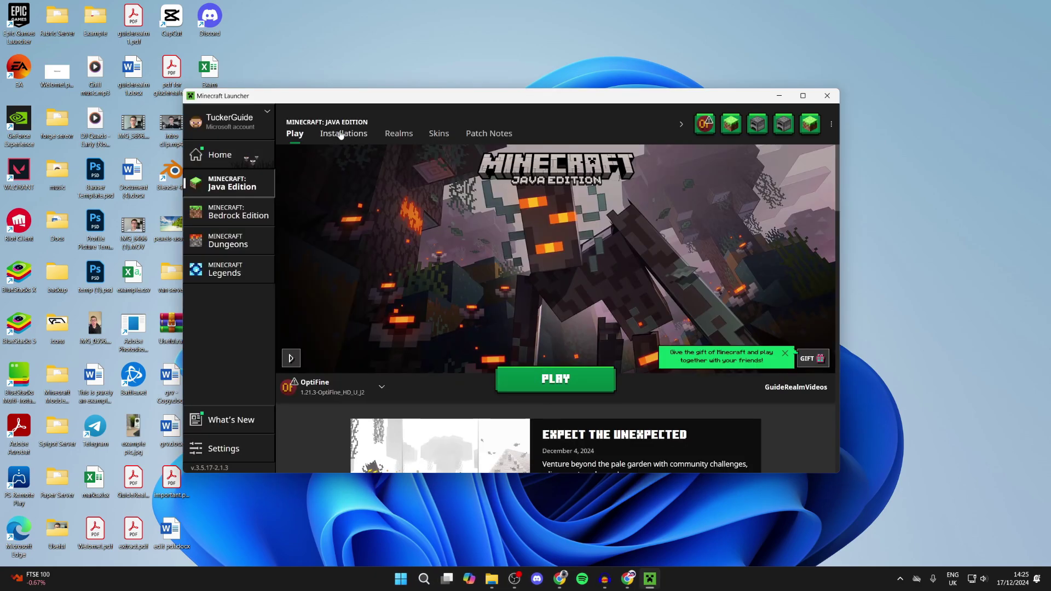
{"action": "left_click", "coordinate": [338, 135]}
{"action": "scroll", "coordinate": [427, 236], "scroll_direction": "down", "scroll_amount": 15}
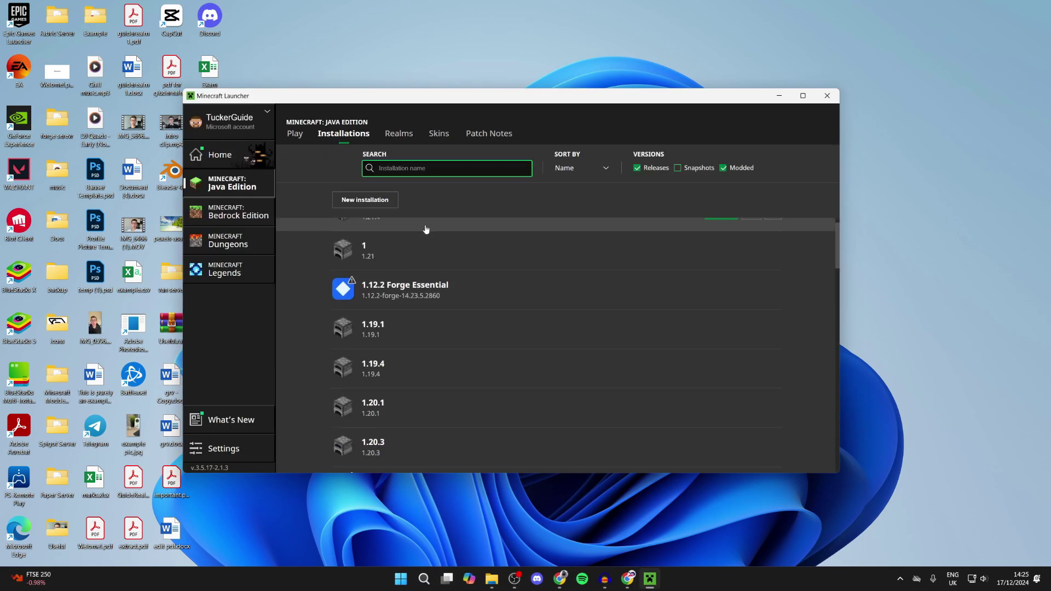
{"action": "scroll", "coordinate": [426, 244], "scroll_direction": "down", "scroll_amount": 3}
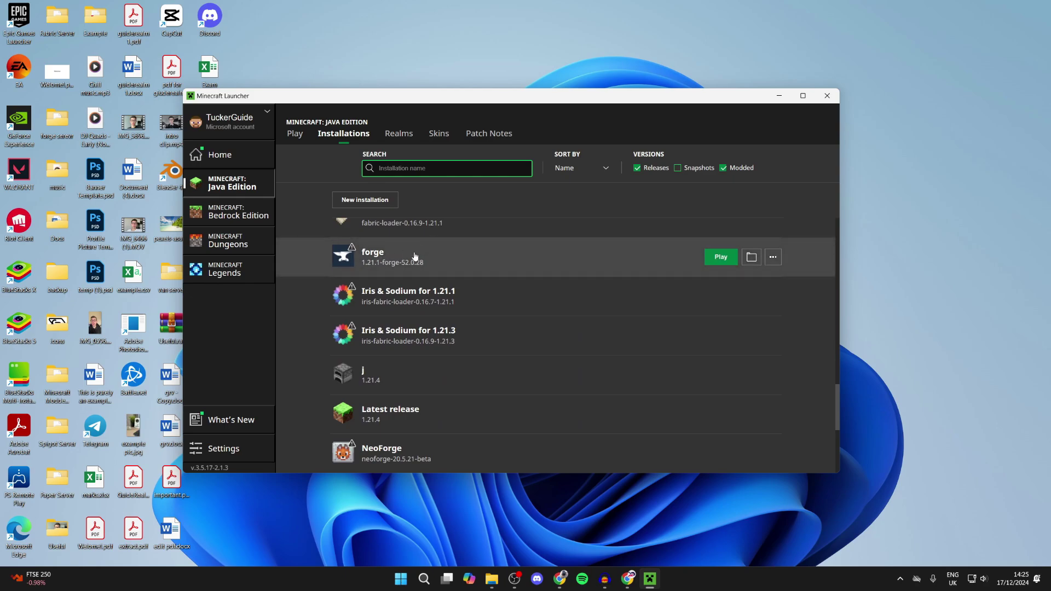
{"action": "left_click", "coordinate": [751, 257]}
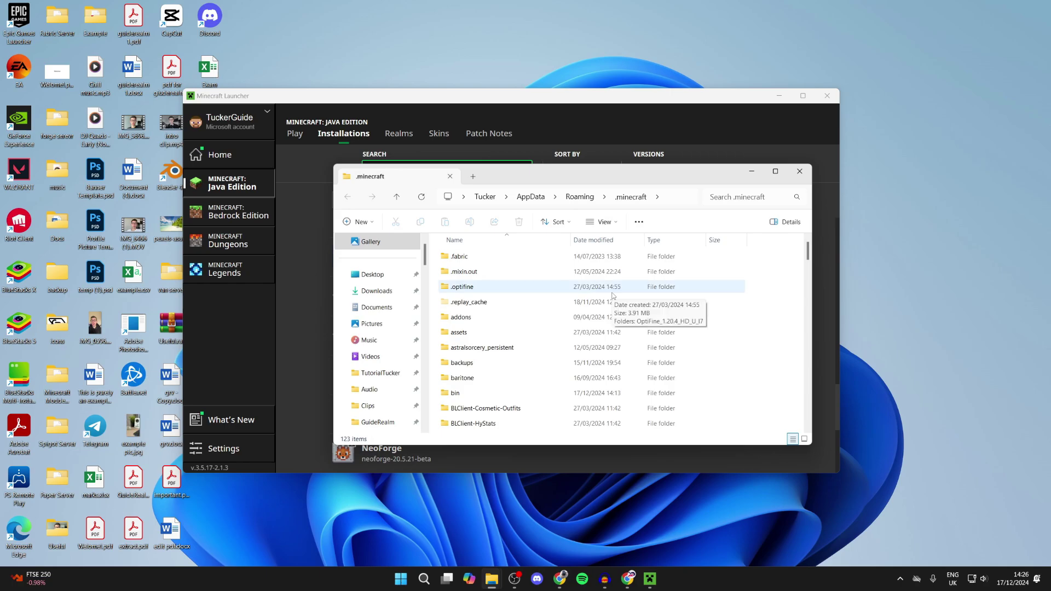
Open the mods folder inside the .minecraft folder
{"action": "scroll", "coordinate": [612, 295], "scroll_direction": "down", "scroll_amount": 1}
{"action": "scroll", "coordinate": [612, 295], "scroll_direction": "down", "scroll_amount": 5}
{"action": "left_click", "coordinate": [474, 335]}
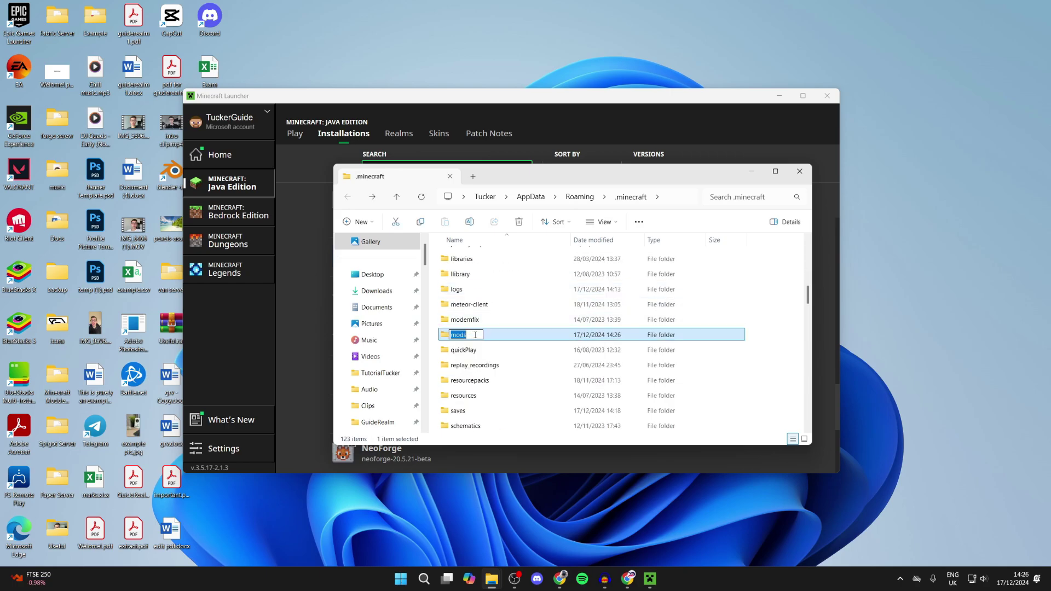
{"action": "double_click", "coordinate": [501, 336]}
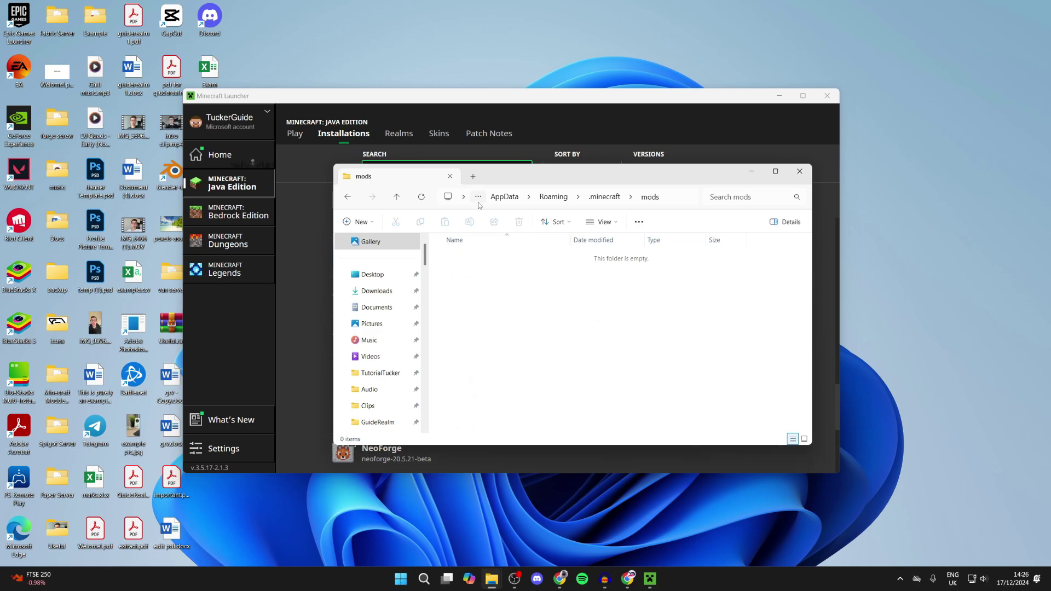
Bring up the Downloads window beside the mods window and move jei-1.21.1-forge-19.21.0.247.jar into the mods folder
{"action": "mouse_move", "coordinate": [493, 584]}
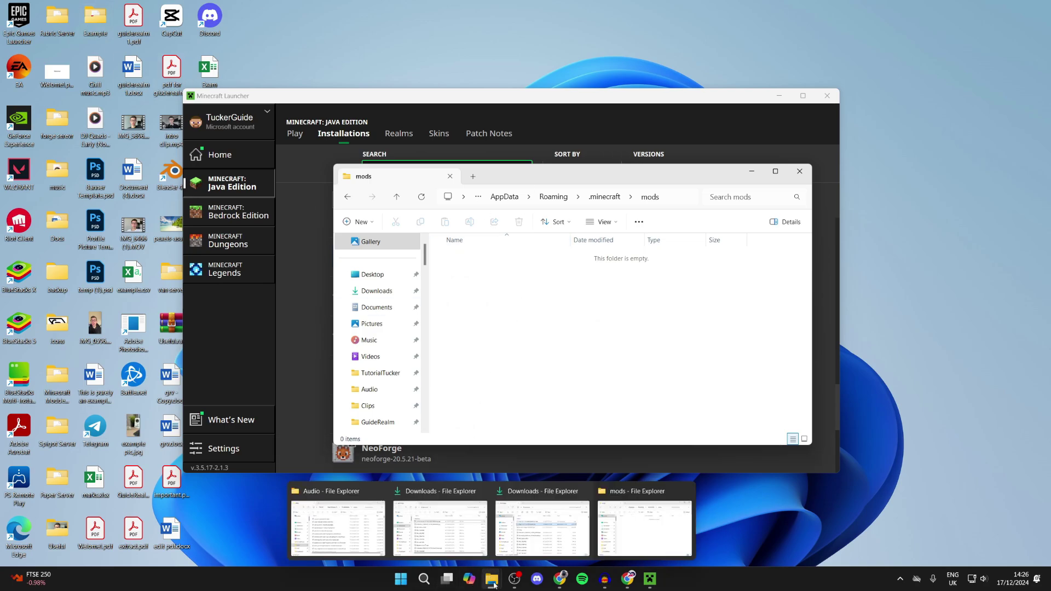
{"action": "left_click", "coordinate": [542, 527]}
{"action": "left_click_drag", "start_coordinate": [528, 158], "coordinate": [845, 251]}
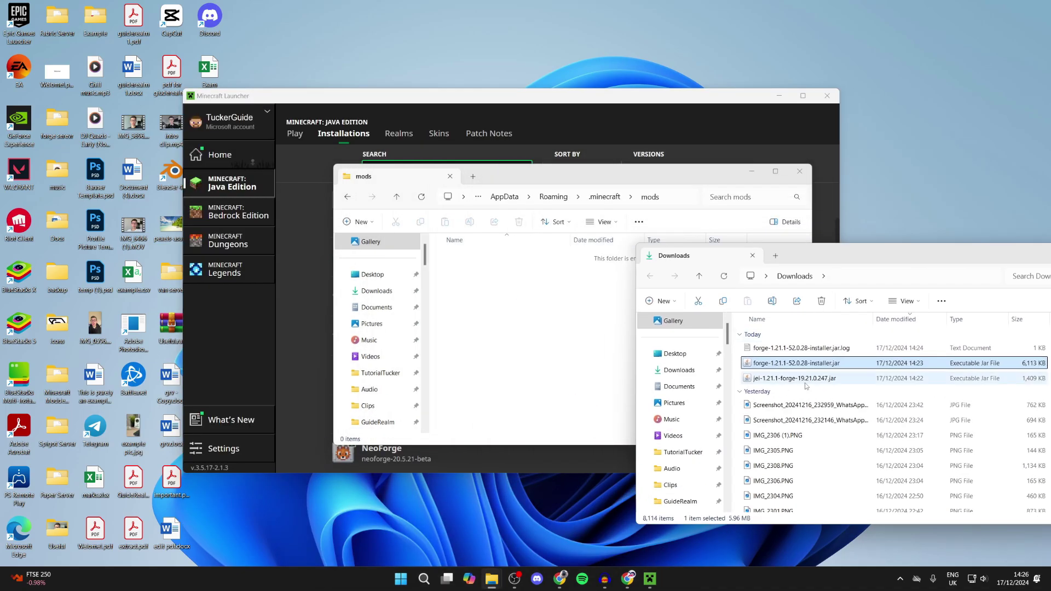
{"action": "left_click", "coordinate": [804, 379]}
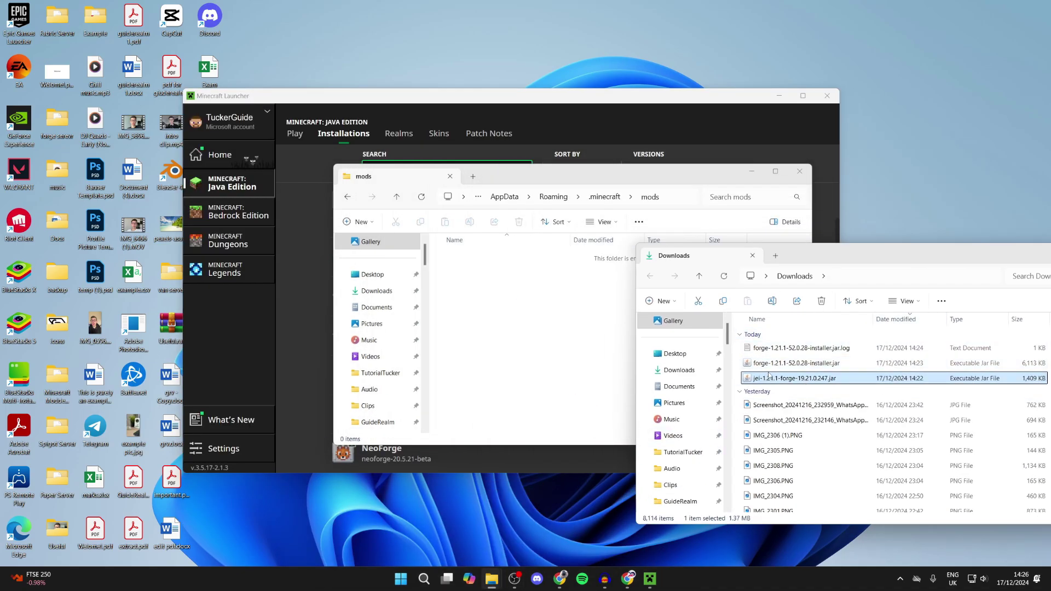
{"action": "left_click_drag", "start_coordinate": [789, 382], "coordinate": [462, 307]}
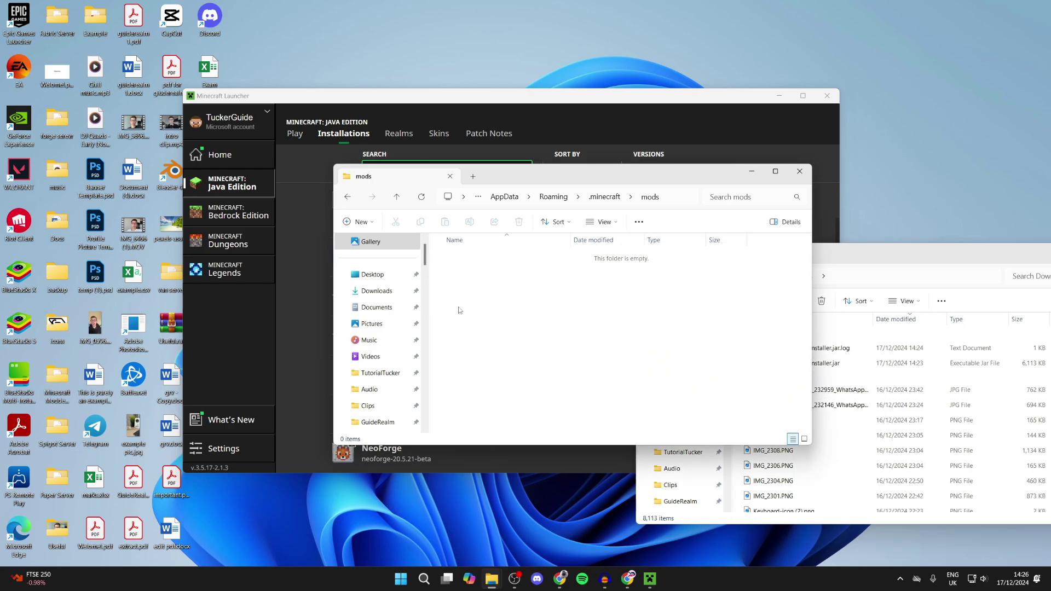
Return to the Minecraft Launcher, play the forge 1.21.1 installation and open the creative inventory in a singleplayer world
{"action": "left_click", "coordinate": [432, 100]}
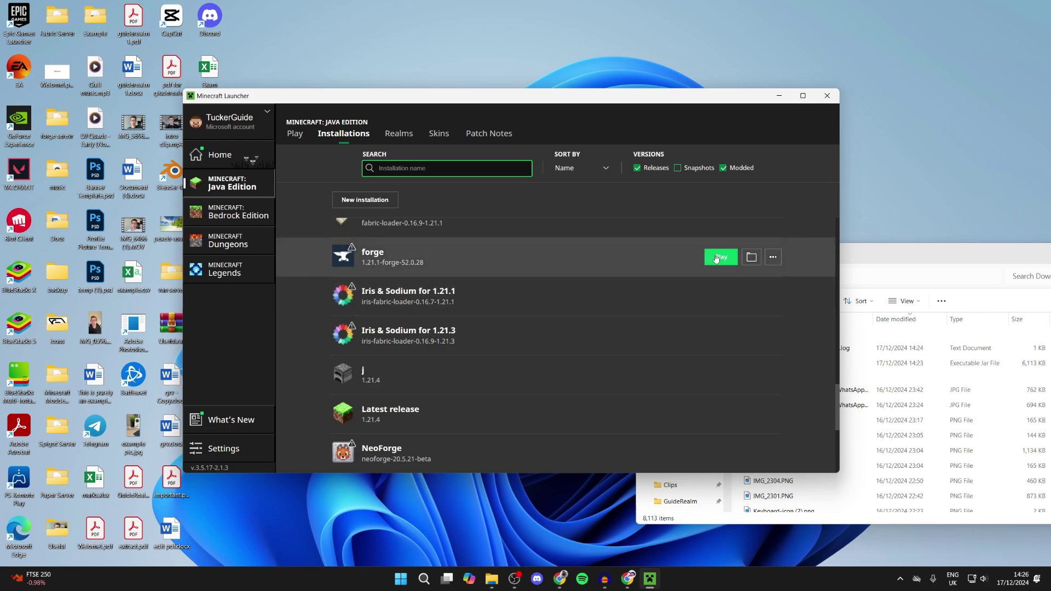
{"action": "left_click", "coordinate": [715, 259]}
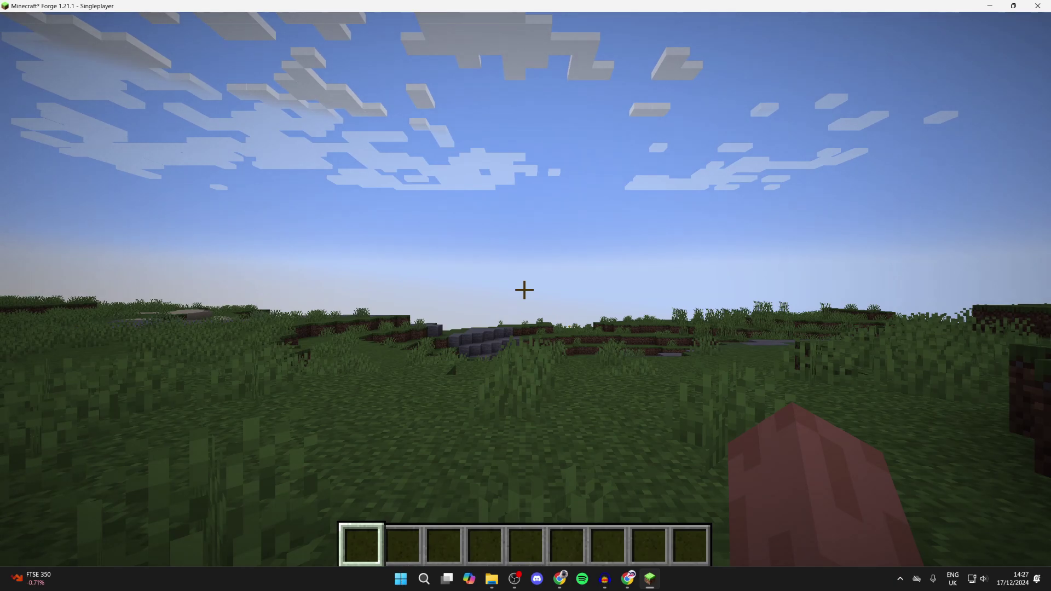
{"action": "key", "text": "e"}
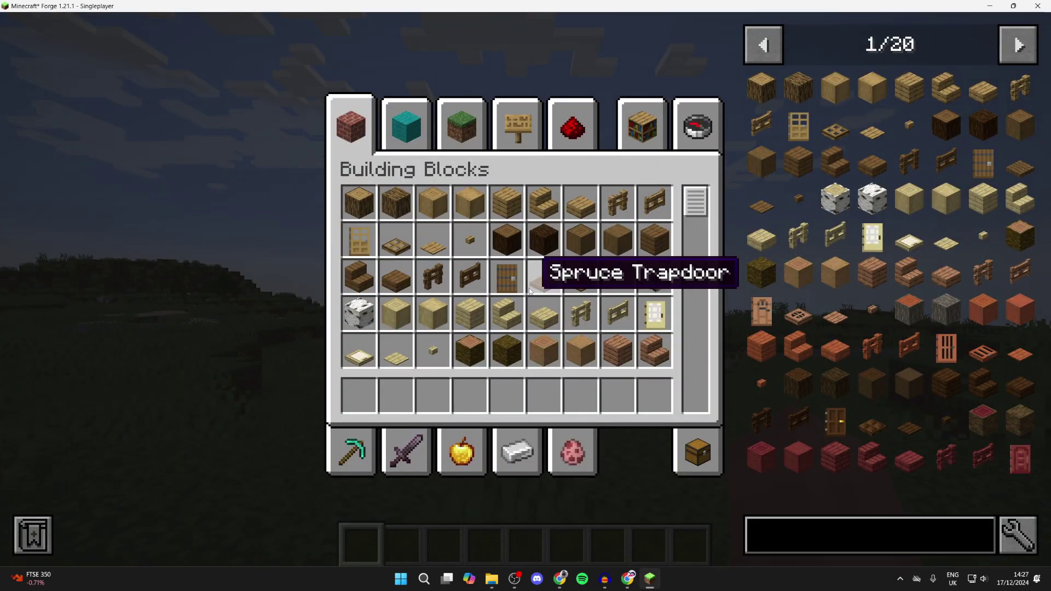
Page forward through the JEI item list beside the inventory to page 6
{"action": "left_click", "coordinate": [1019, 52]}
{"action": "left_click", "coordinate": [1019, 52]}
{"action": "left_click", "coordinate": [1019, 52]}
{"action": "left_click", "coordinate": [1018, 52]}
{"action": "left_click", "coordinate": [1019, 52]}
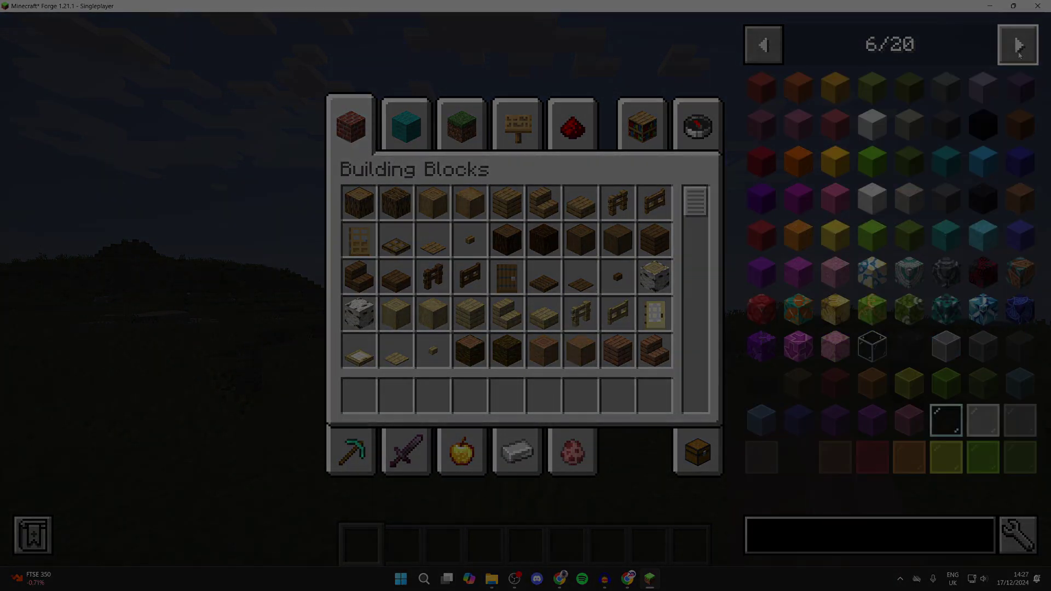